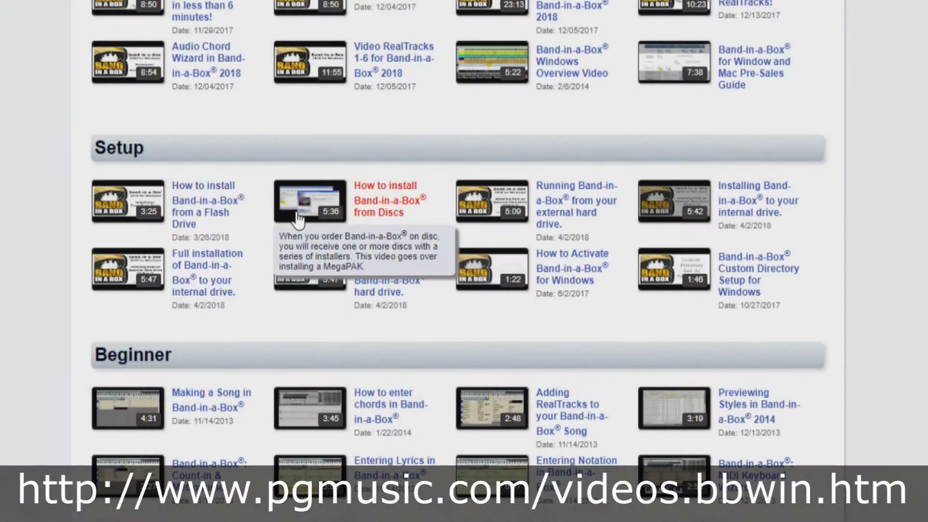
Step: Show the pgmusic.com home page with its Band-in-a-Box 2018 for Windows announcement
mouse_move(478, 224)
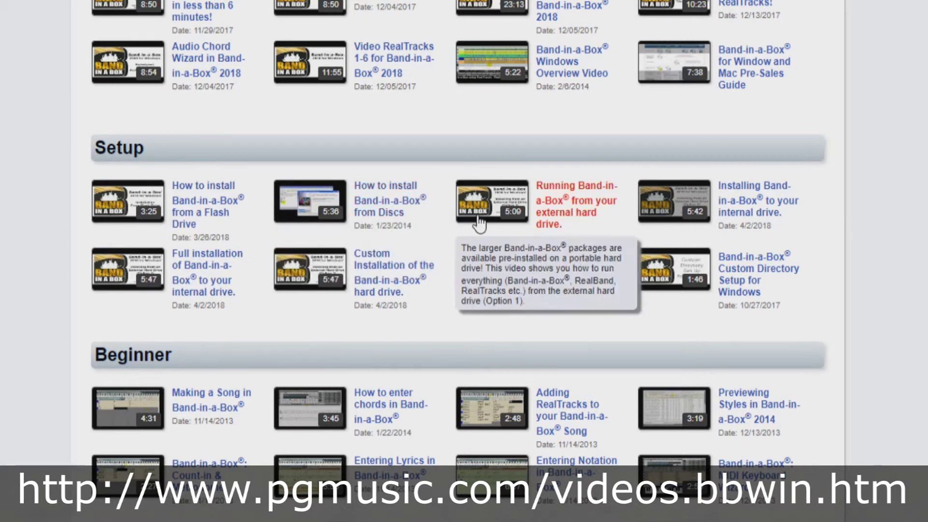
mouse_move(669, 225)
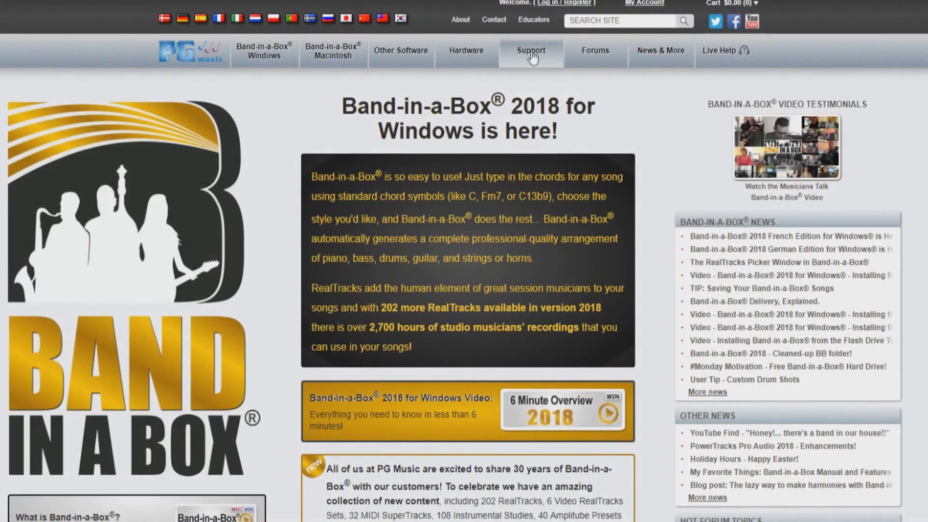
Step: Go to Support > Videos for Band-in-a-Box and scroll down to the Setup tutorial videos
left_click(532, 49)
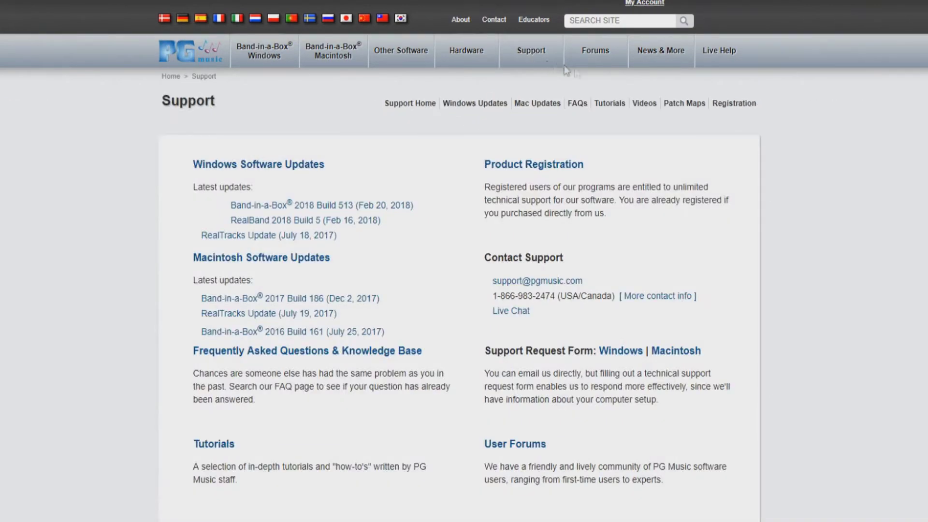
left_click(644, 104)
scroll(796, 388, "down", 4)
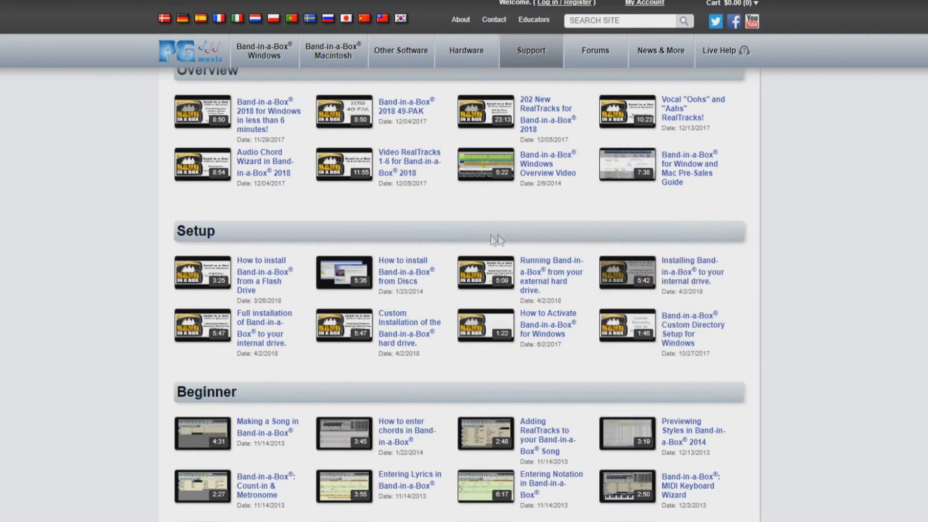
mouse_move(177, 259)
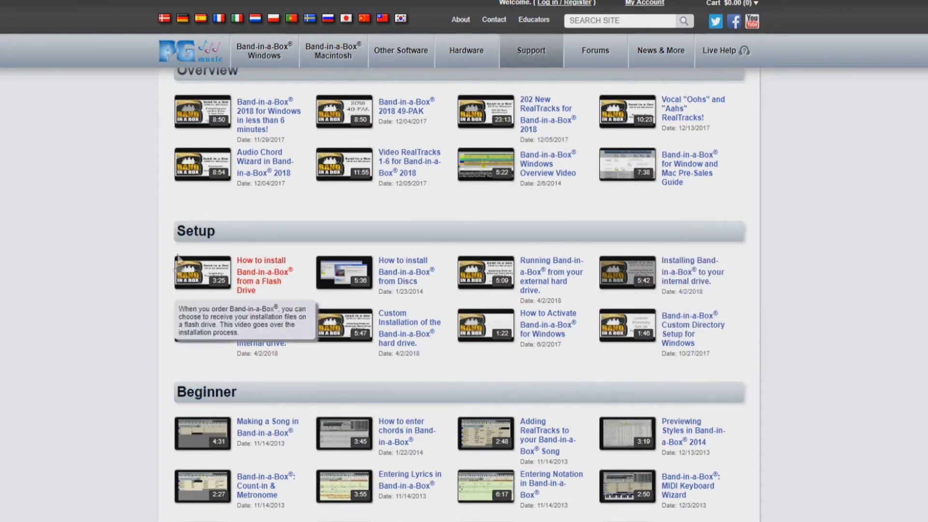
mouse_move(336, 288)
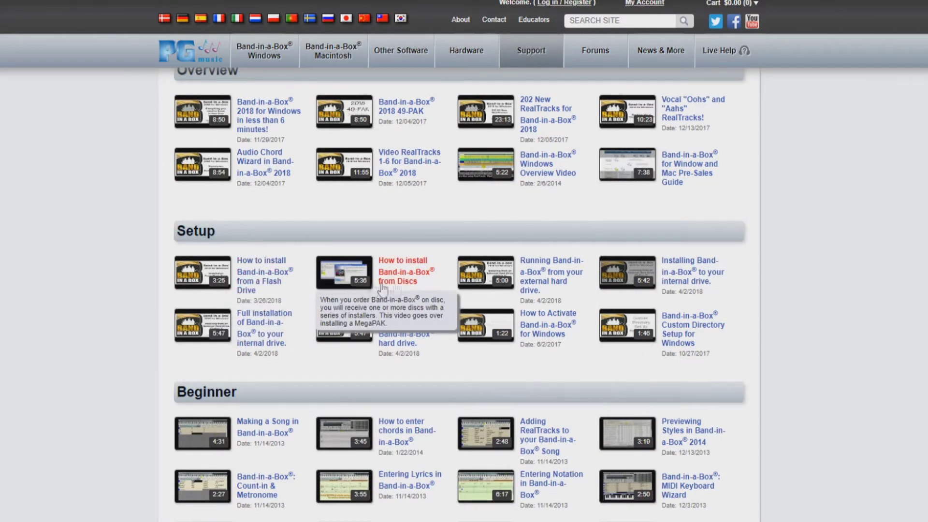
mouse_move(476, 290)
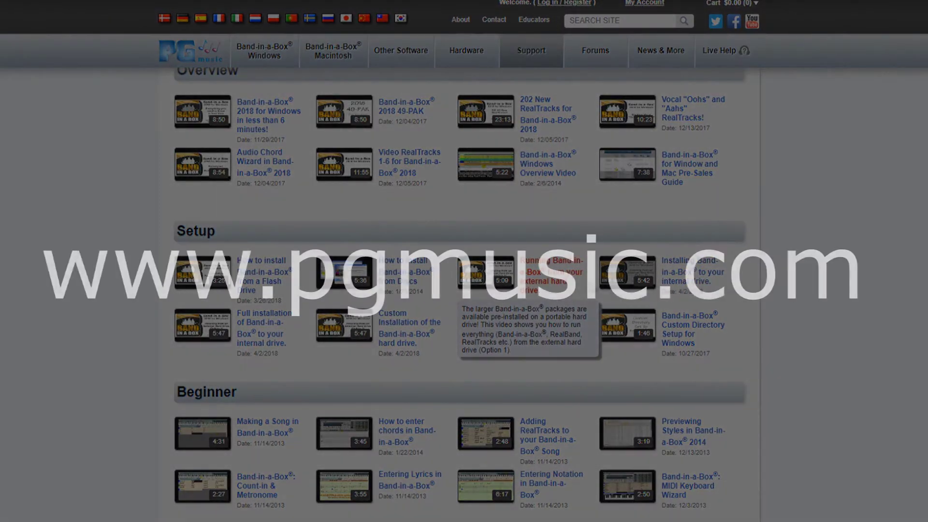
mouse_move(623, 289)
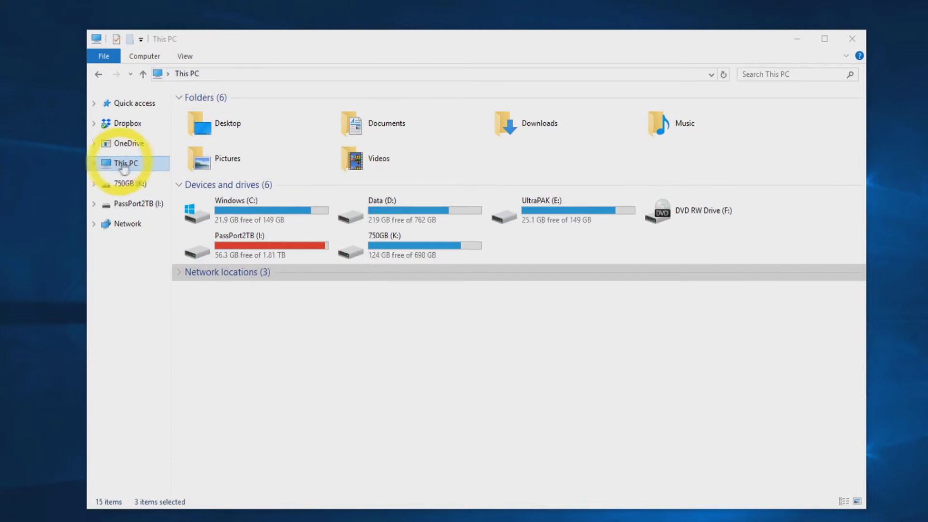
Step: Open the UltraPAK (E:) drive and look inside its bb and Documentation folders
double_click(549, 216)
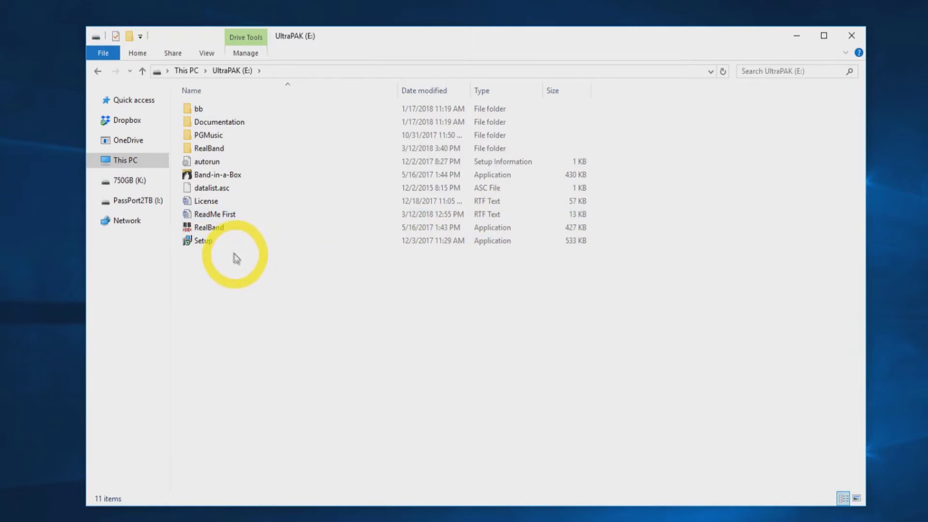
left_click(197, 109)
double_click(197, 109)
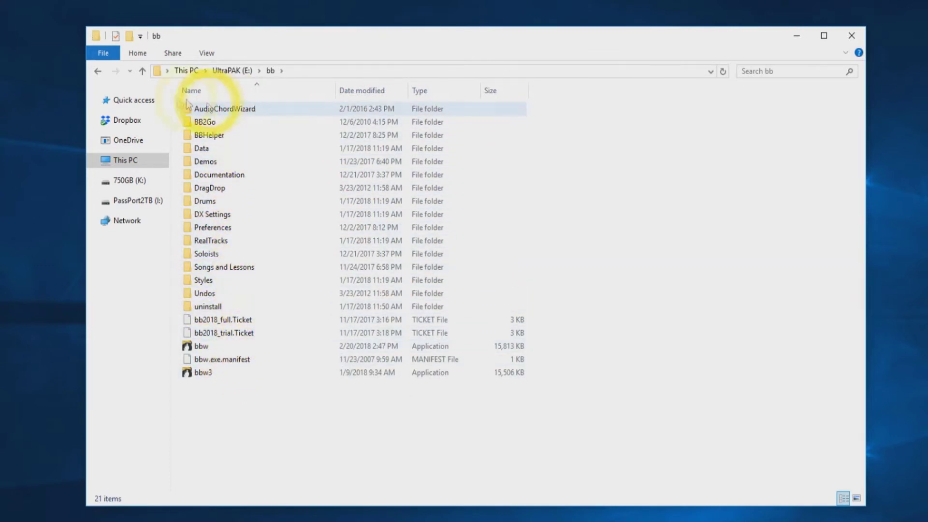
left_click(98, 71)
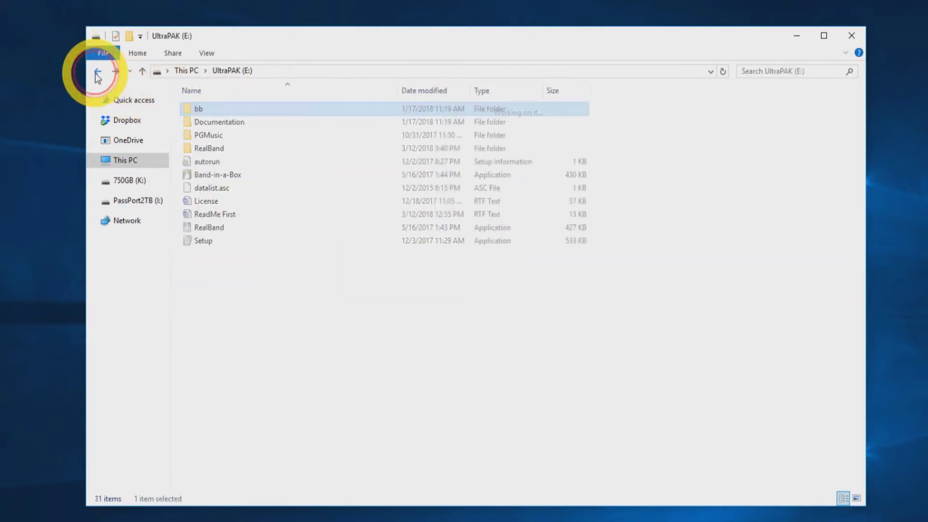
double_click(218, 121)
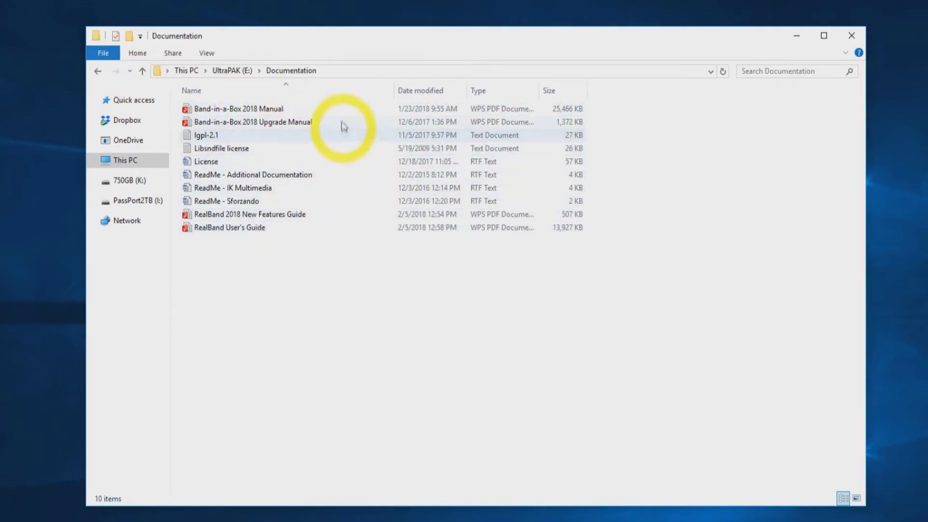
left_click(98, 73)
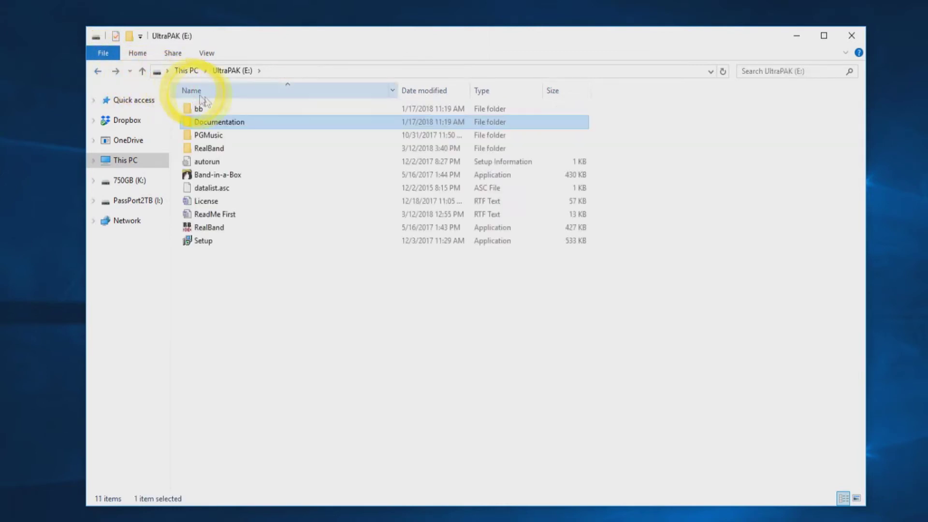
Step: Look through PGMusic\Installers and RealBand, then select the Setup application on the drive root
double_click(213, 133)
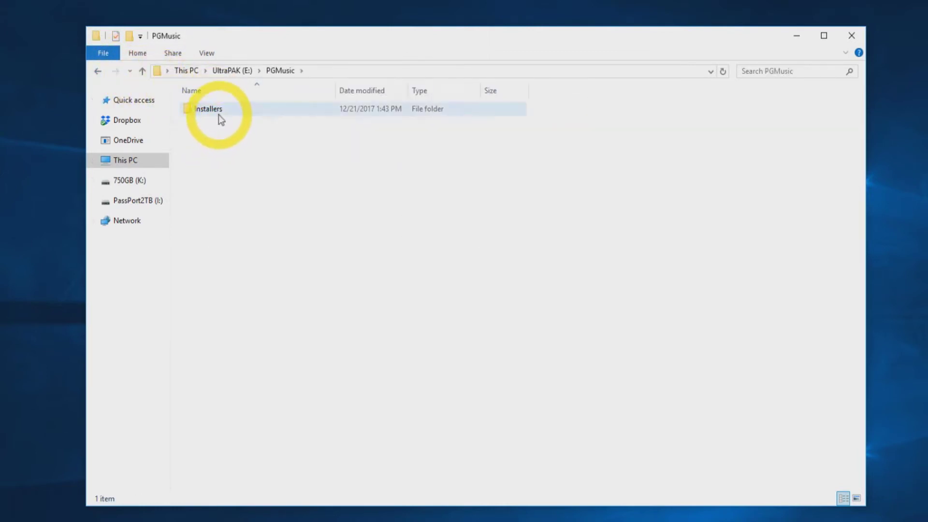
double_click(217, 110)
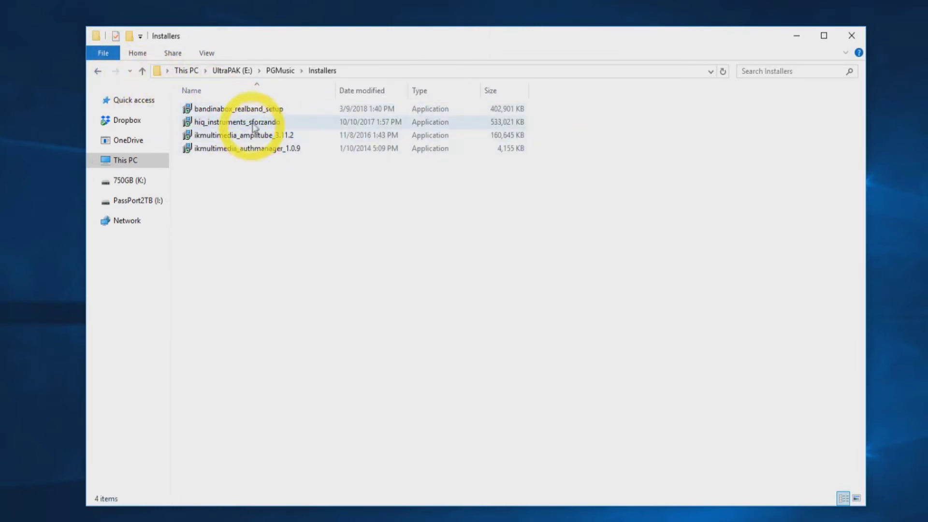
left_click(101, 73)
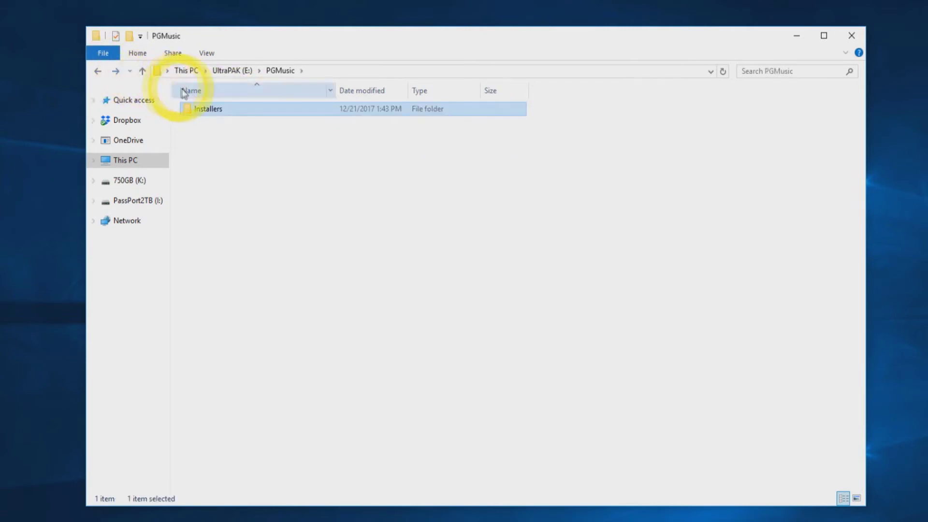
left_click(101, 73)
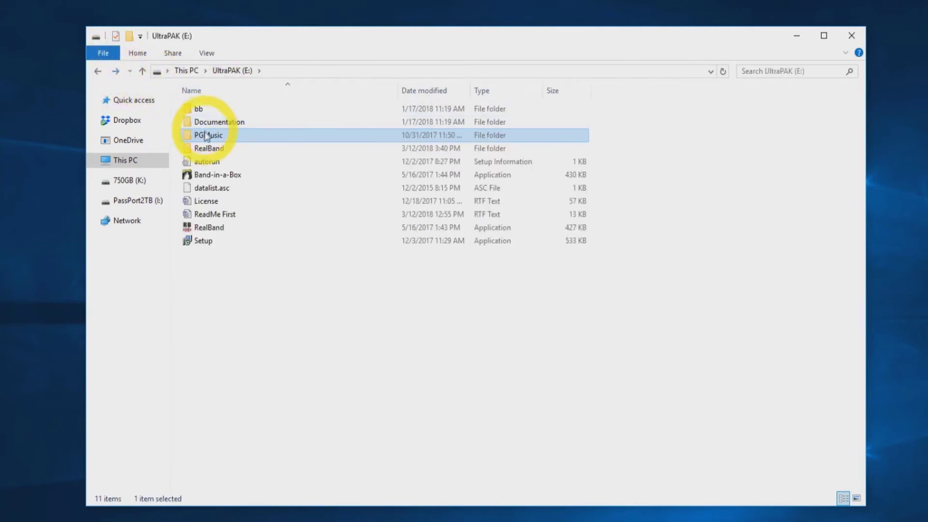
double_click(209, 149)
scroll(244, 125, "down", 20)
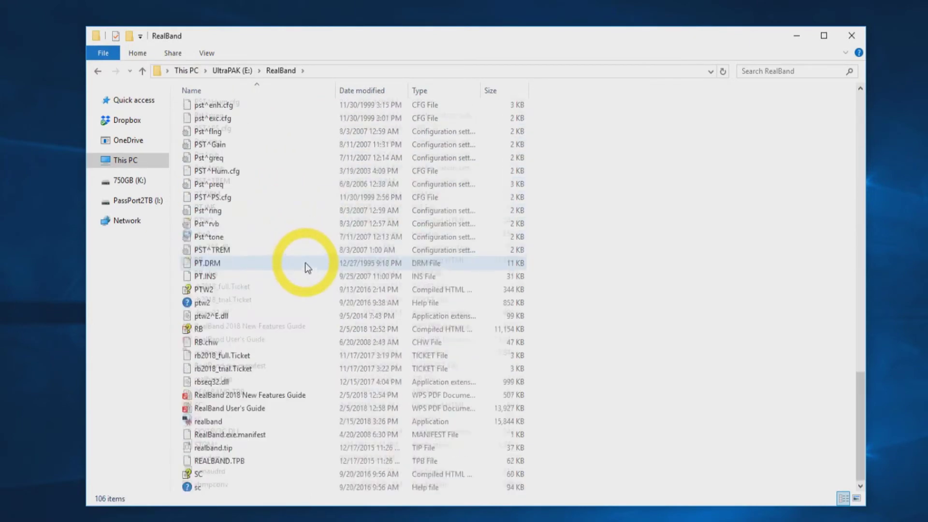
scroll(305, 262, "up", 20)
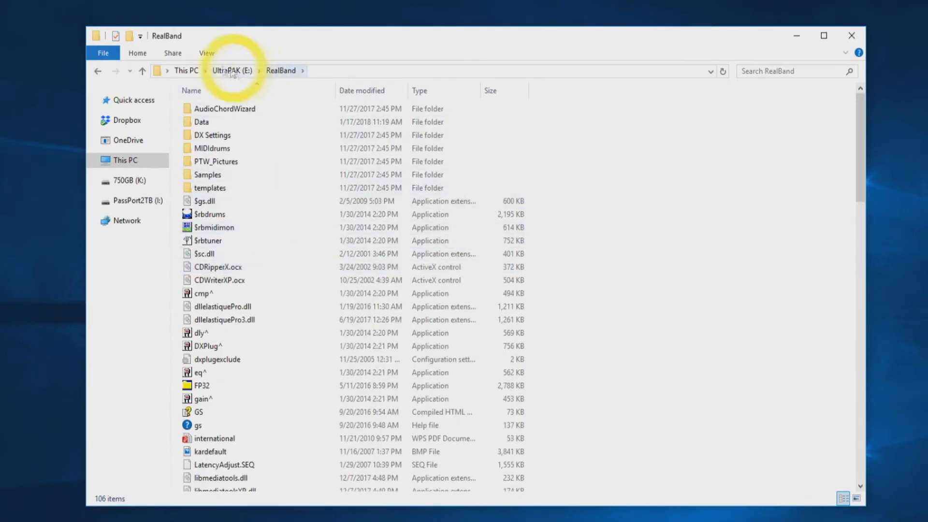
left_click(98, 72)
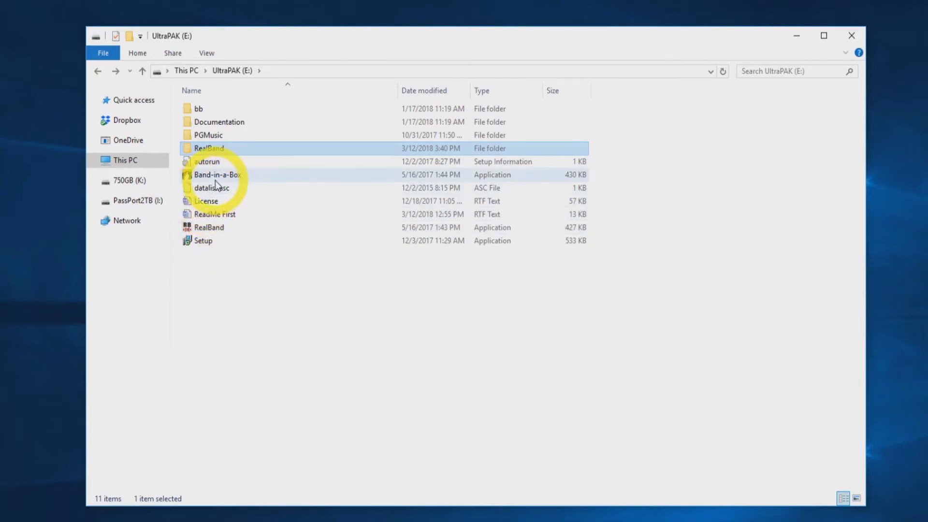
left_click(207, 242)
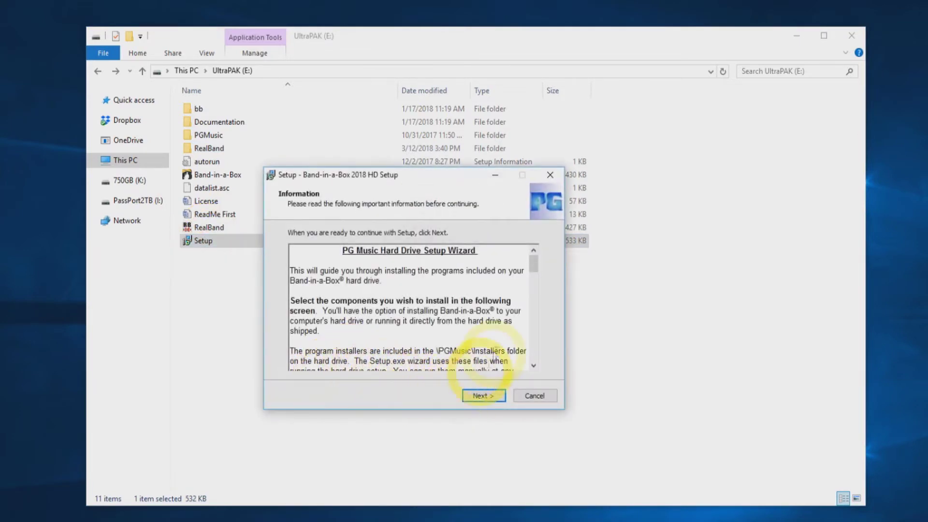
Step: Get the HD Setup launcher past its information page with Full components until Initializing Setup appears
scroll(538, 275, "down", 1)
left_click_drag(538, 276, 544, 368)
left_click(483, 396)
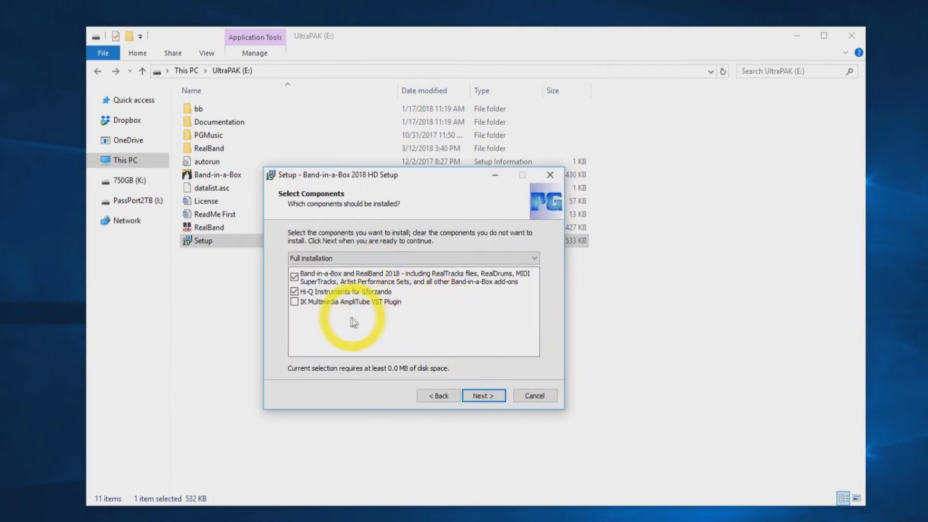
left_click(476, 398)
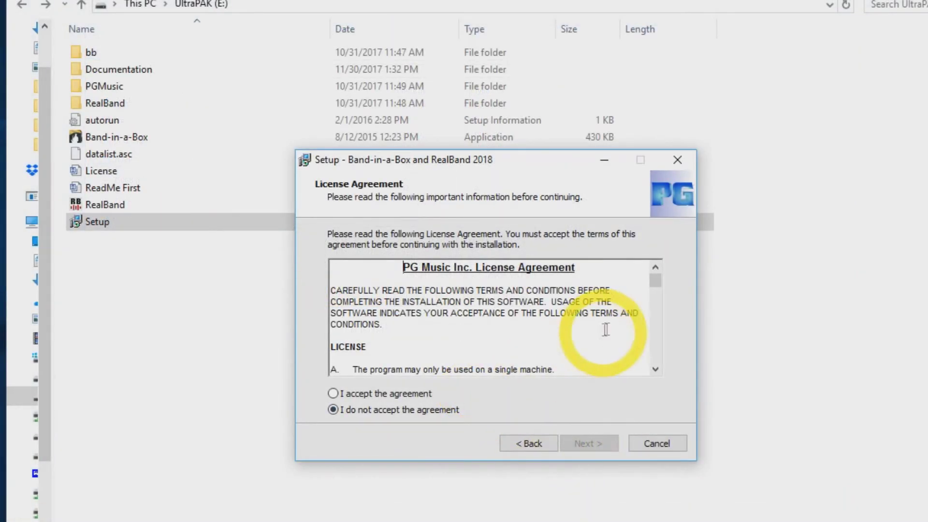
Step: Accept the Band-in-a-Box and RealBand 2018 license agreement
left_click_drag(658, 283, 667, 367)
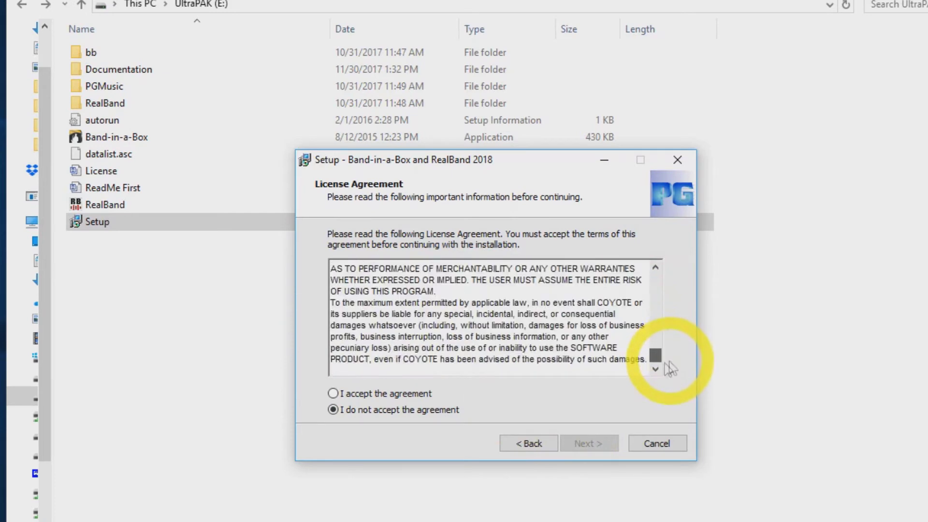
left_click(335, 394)
left_click(576, 445)
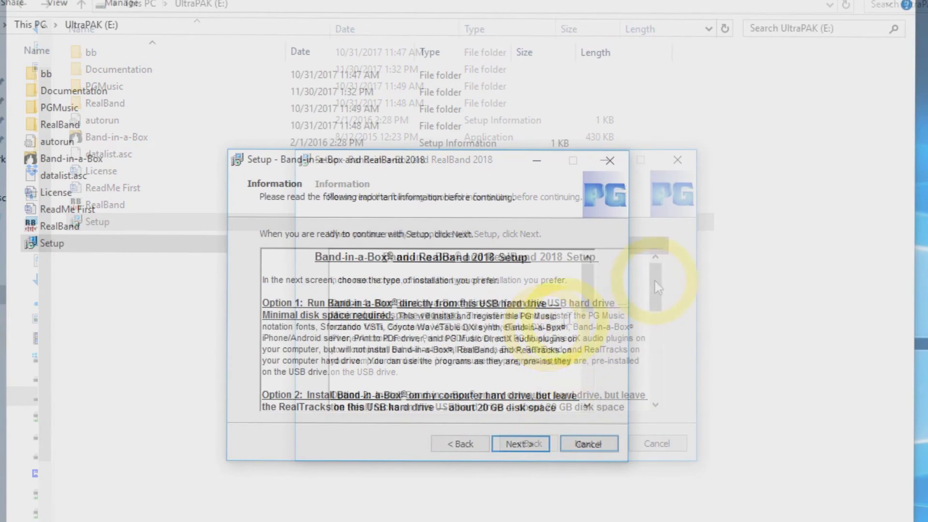
Step: Keep setup option 2: install on the hard drive with RealTracks left on USB
mouse_move(656, 287)
left_mouse_down()
mouse_move(673, 375)
mouse_move(666, 292)
left_mouse_up()
left_click_drag(614, 334, 592, 317)
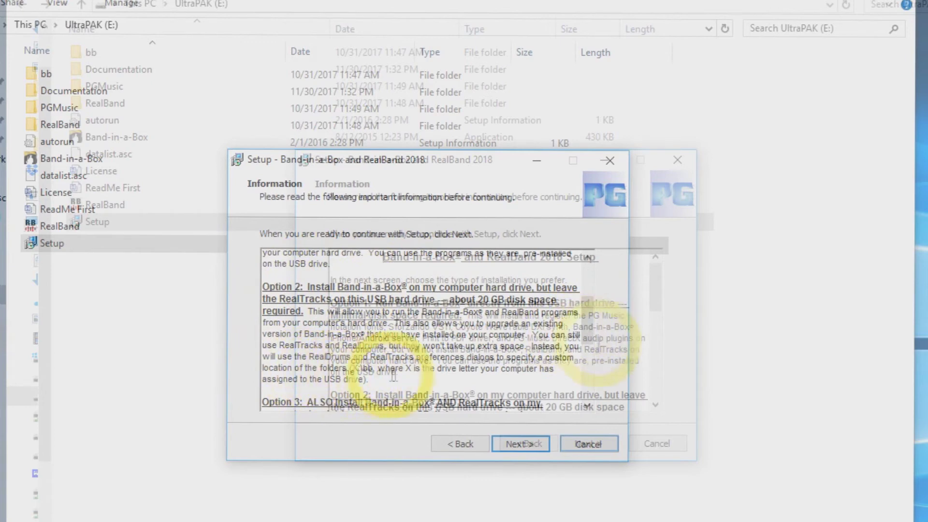
left_click(572, 444)
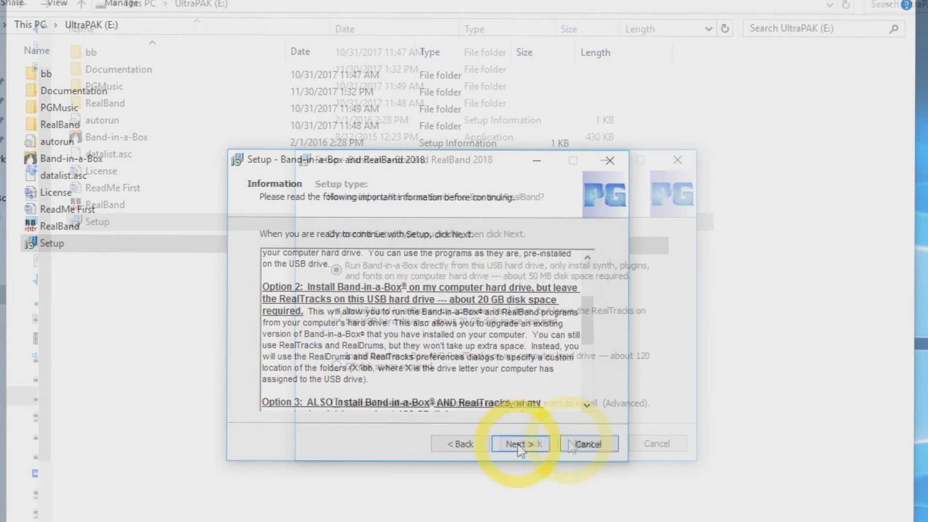
left_click(520, 444)
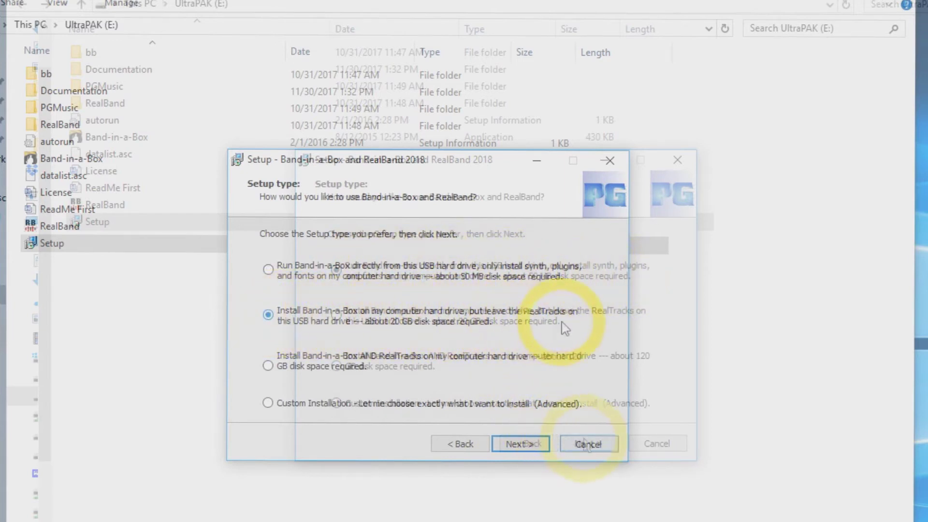
left_click(520, 444)
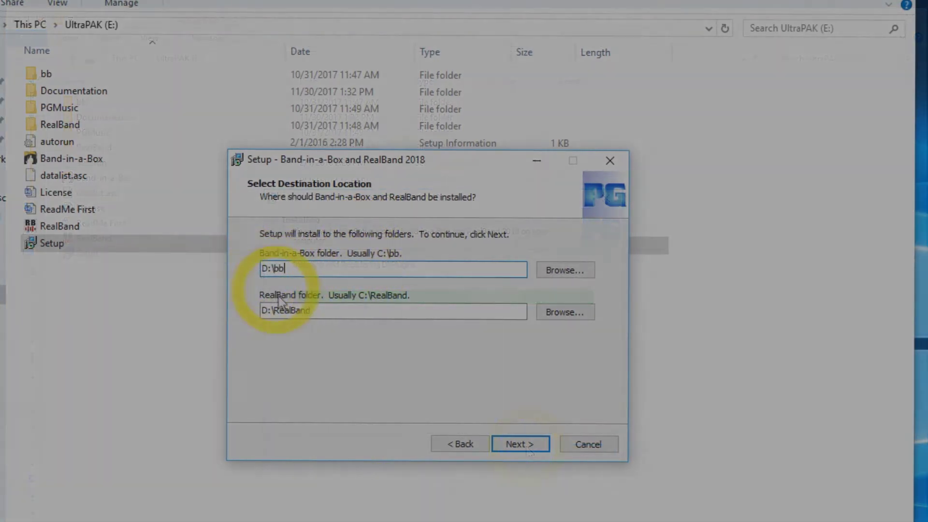
Step: Install to D:\bb and D:\RealBand with desktop icons and file associations, acknowledging the RealTracks notice
left_click(264, 310)
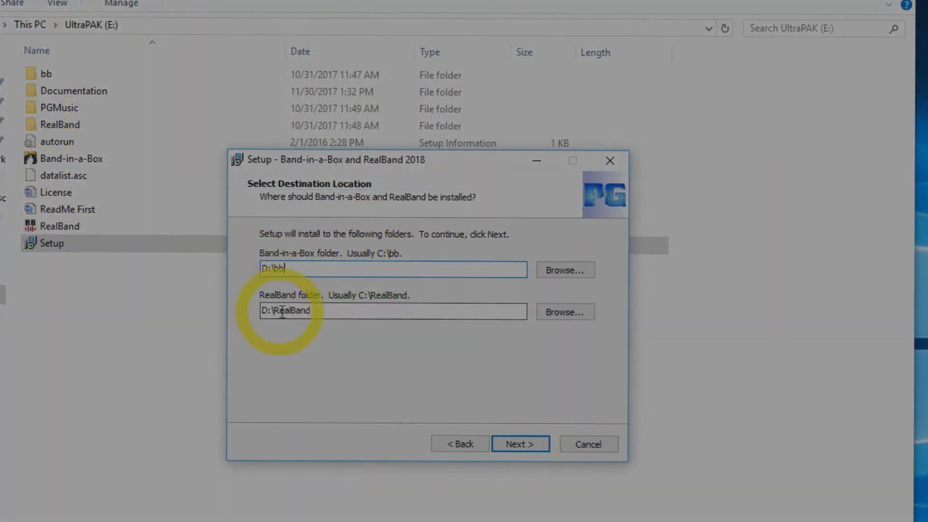
left_click(514, 444)
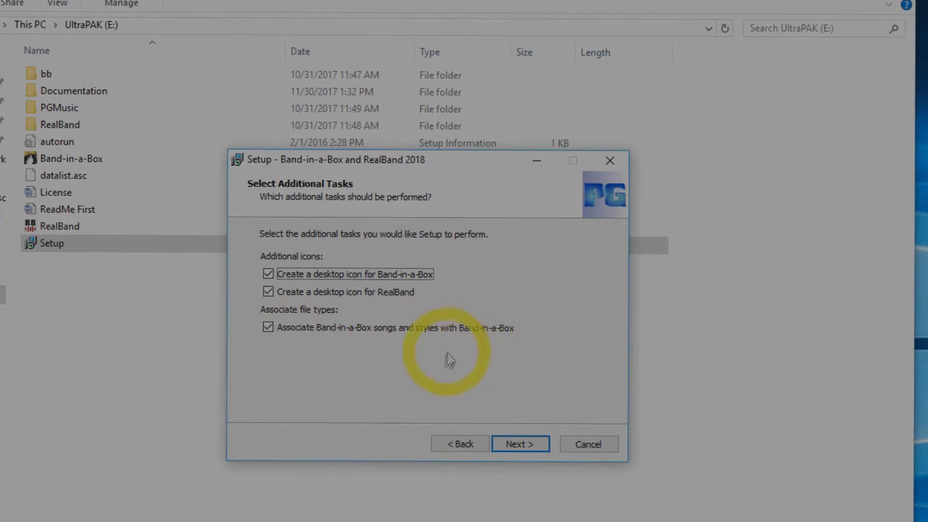
left_click(518, 443)
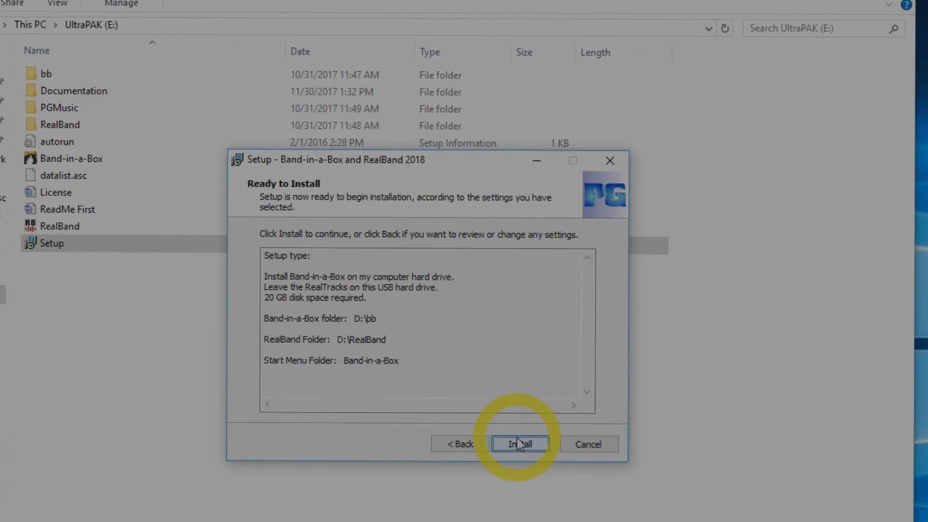
left_click(524, 444)
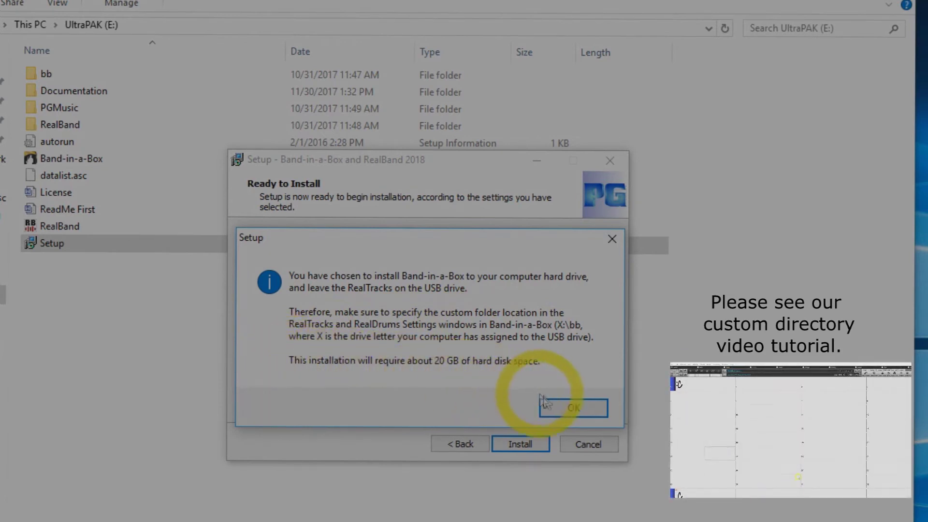
left_click(571, 409)
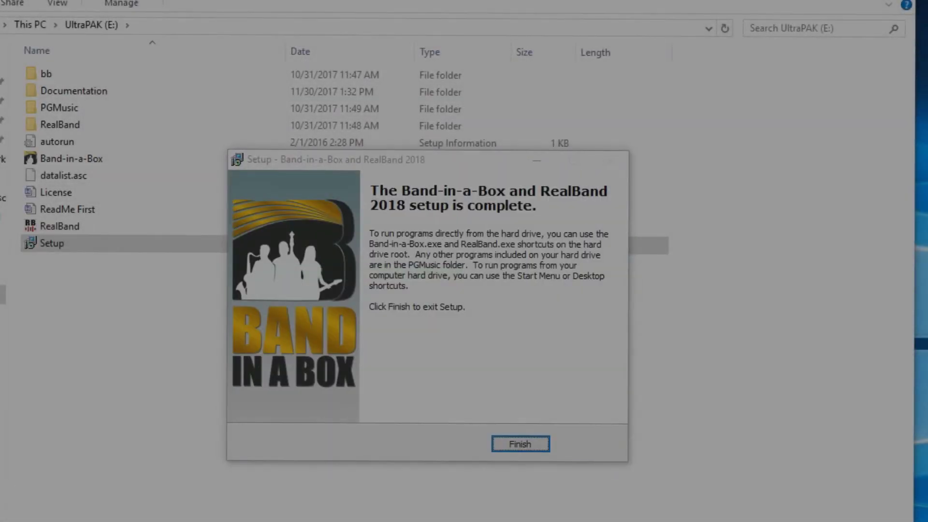
Step: Finish both the Band-in-a-Box and RealBand setup and the HD Setup wizards
left_click(516, 444)
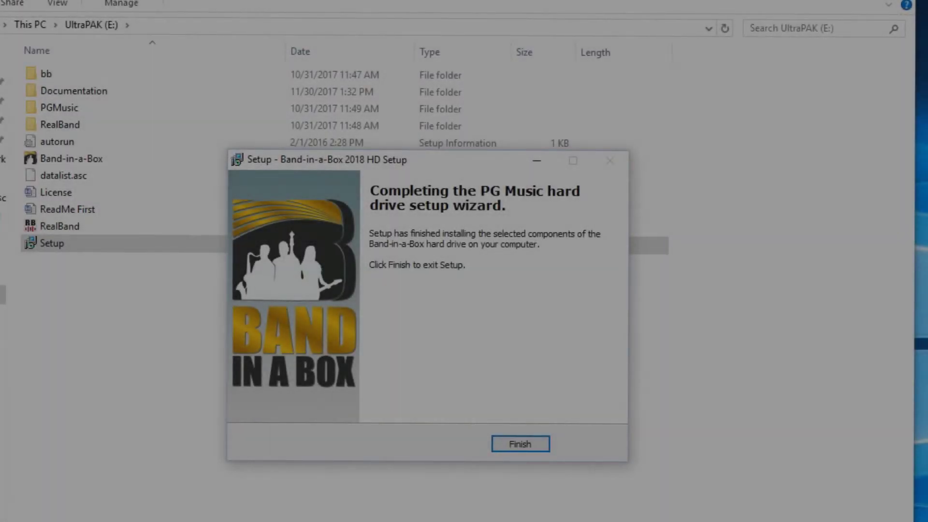
left_click(532, 444)
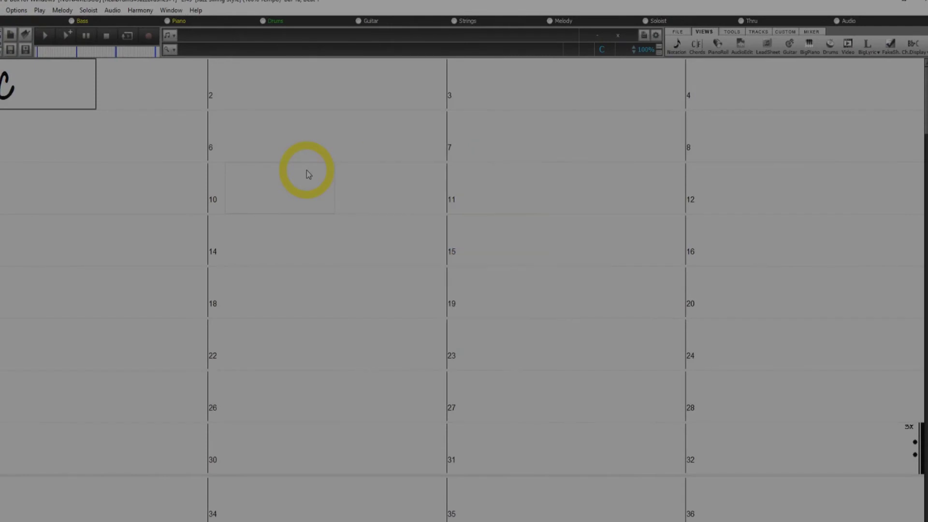
Step: Choose Help > Activate Band-in-a-Box, pick Activate Now, and submit the serial number online
left_click(216, 9)
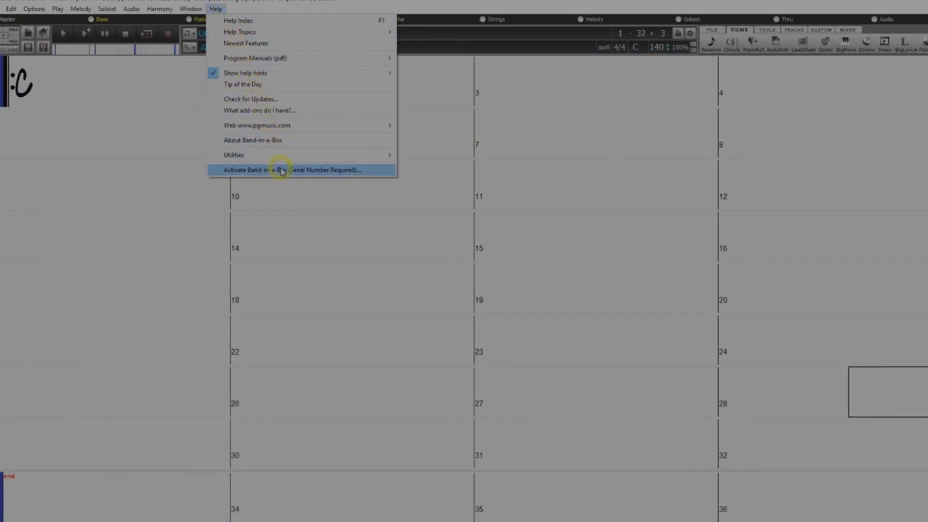
left_click(280, 170)
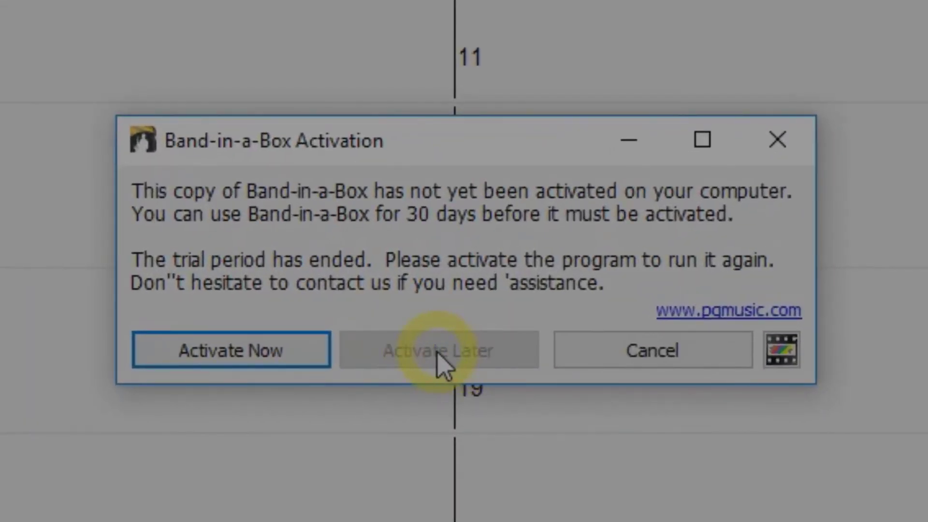
left_click(437, 353)
left_click(245, 346)
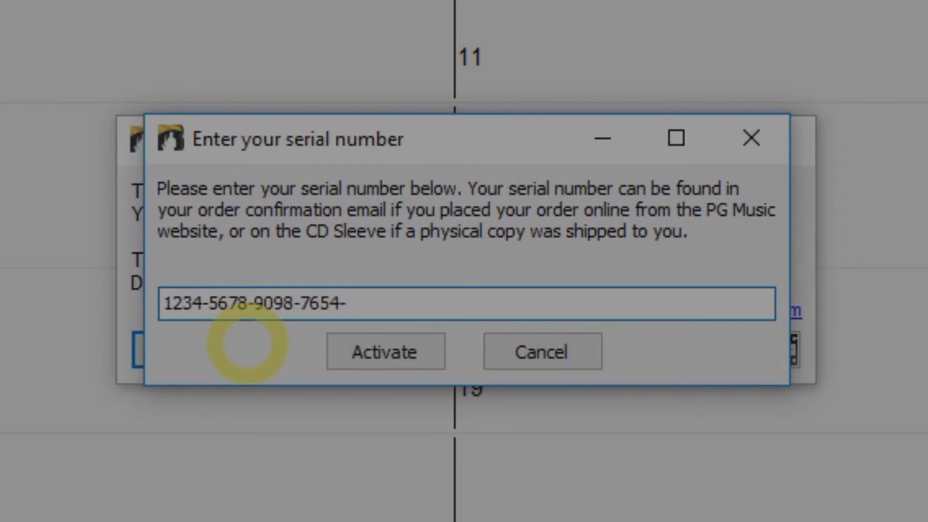
left_click(345, 352)
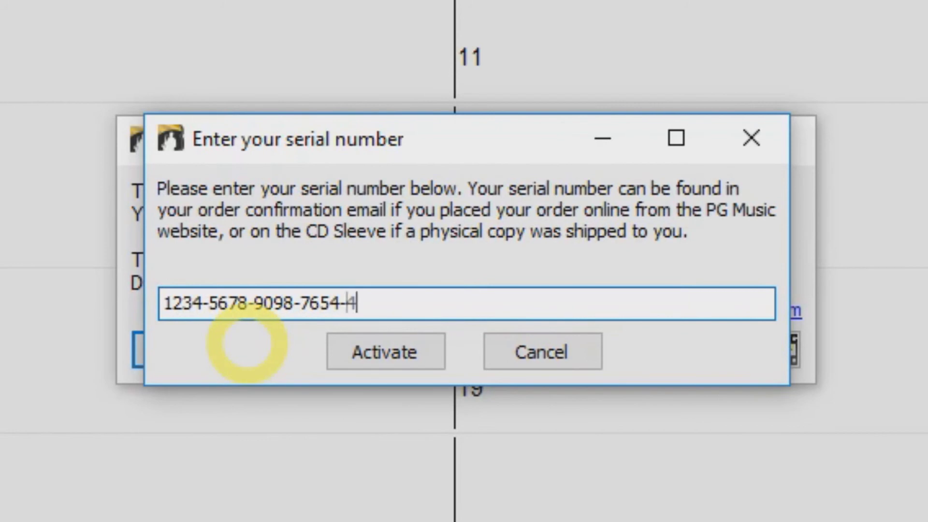
left_click(386, 355)
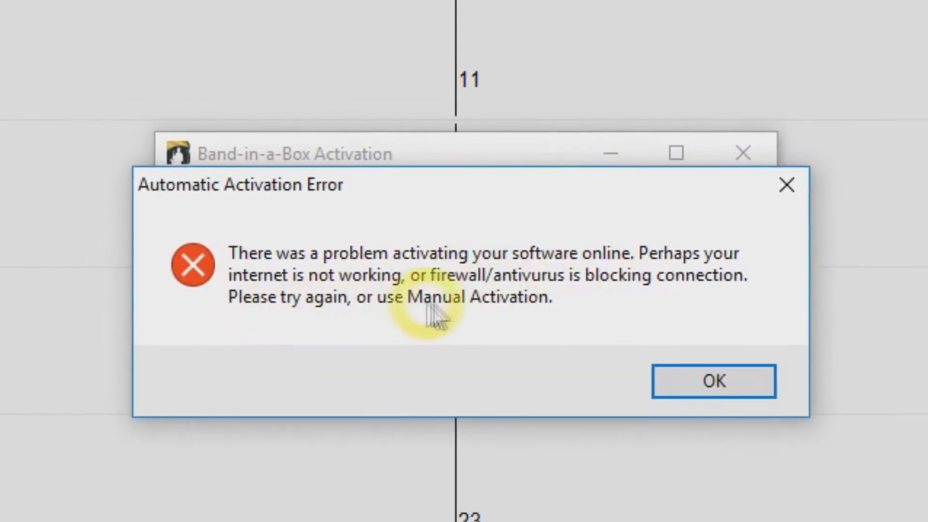
Step: Dismiss the activation error, enter the activation code manually, and confirm the Success message
left_click(690, 382)
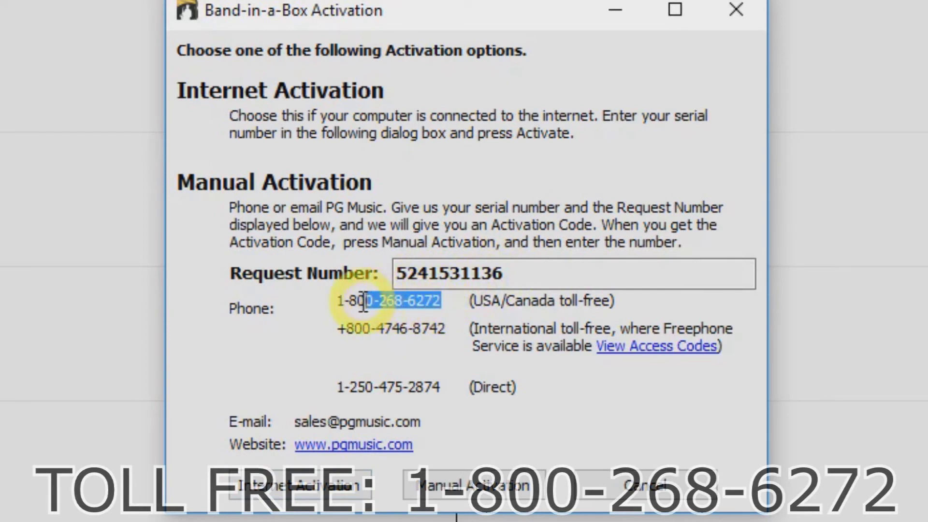
left_click_drag(345, 303, 330, 303)
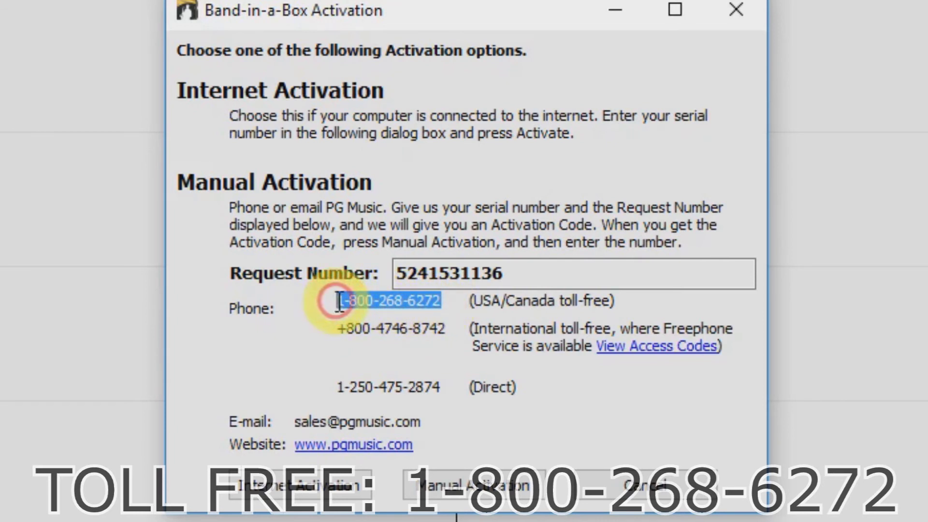
left_click(341, 301)
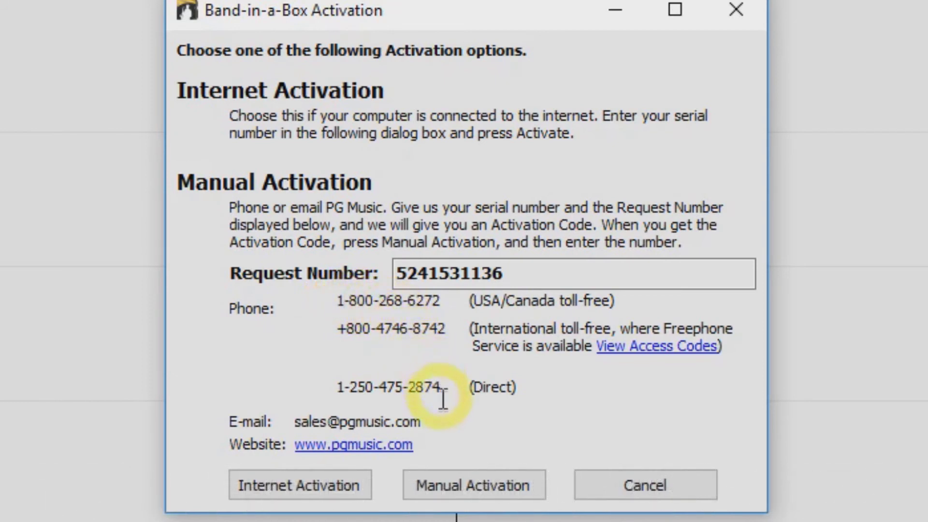
left_click(457, 475)
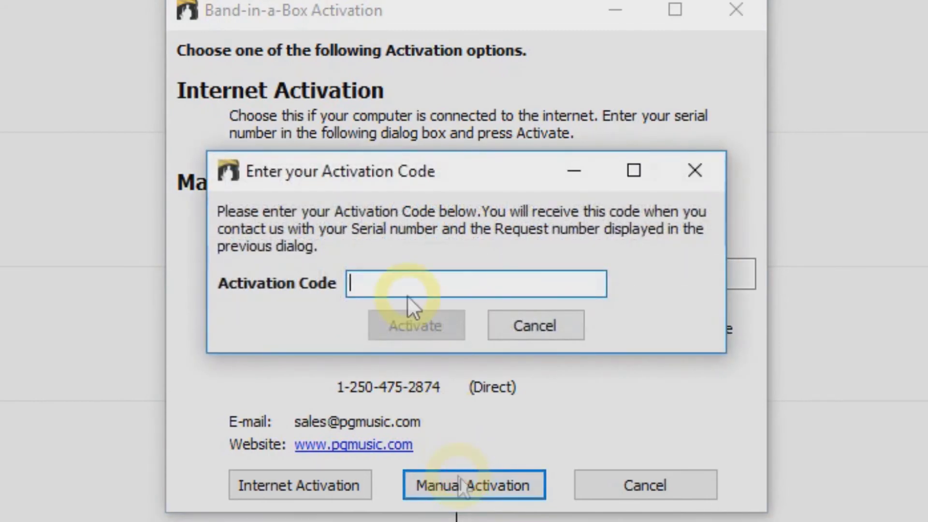
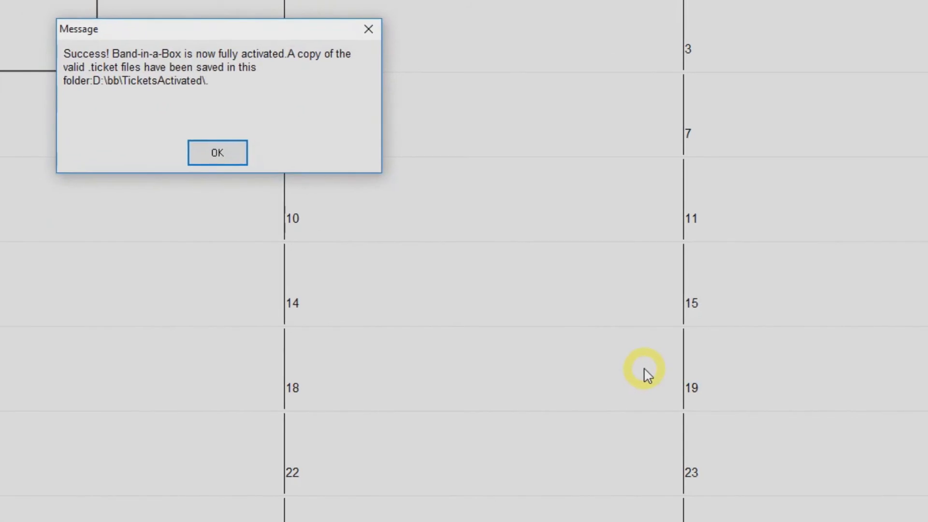
left_click(217, 153)
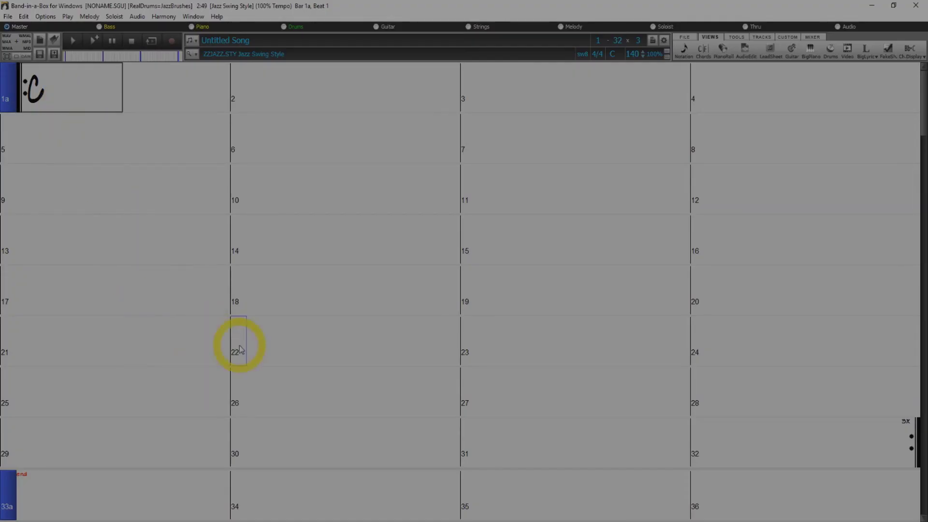
Step: Open the StylePicker, accept the Fast Rebuild of the Style Master List, then close it
left_click(198, 58)
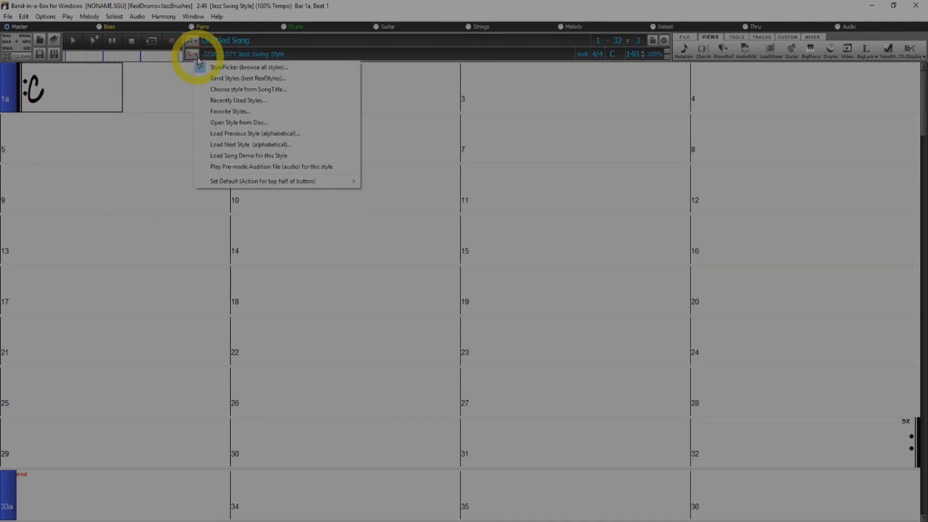
left_click(222, 67)
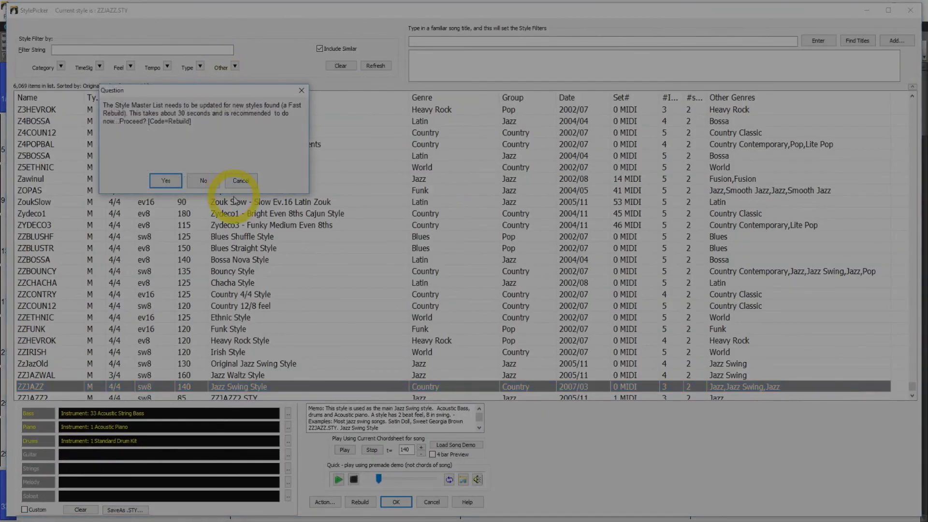
left_click(166, 181)
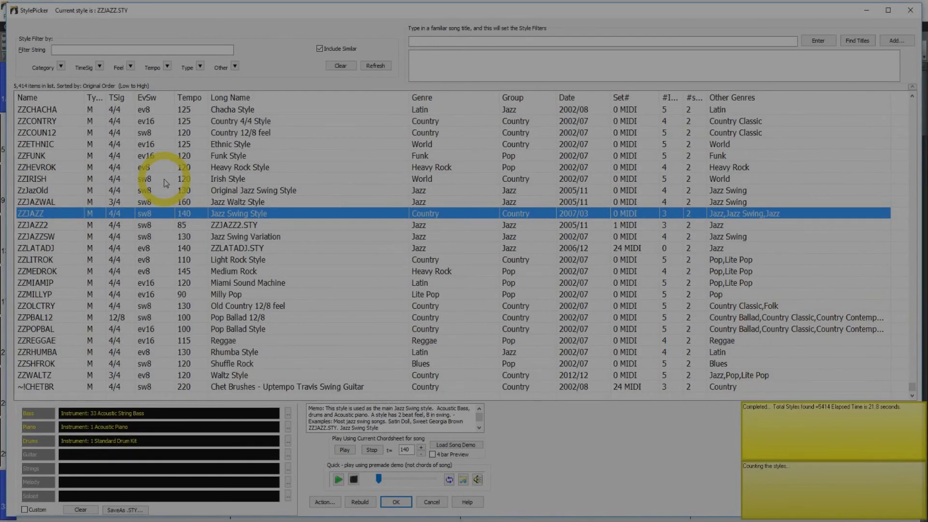
left_click(910, 10)
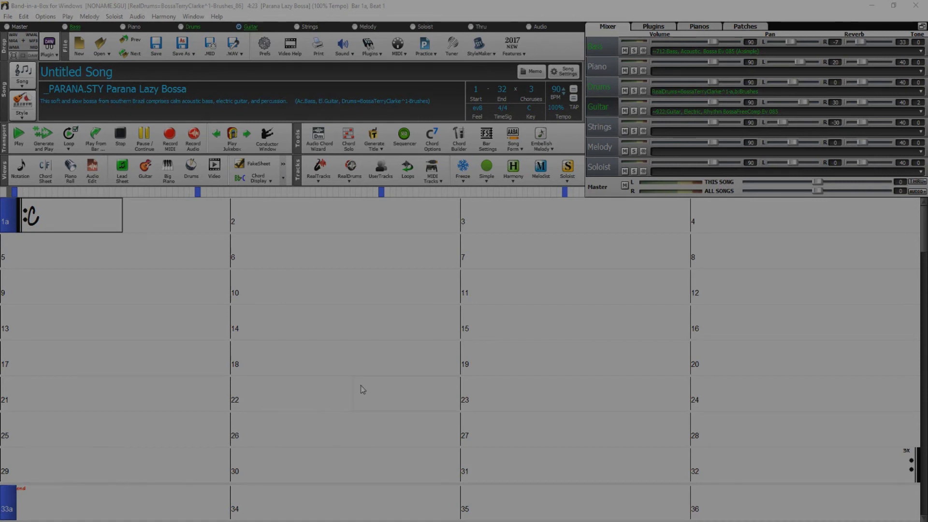
Step: Set RealTracks to use the custom folder E:\bb\RealTracks on the UltraPAK drive
left_click(320, 176)
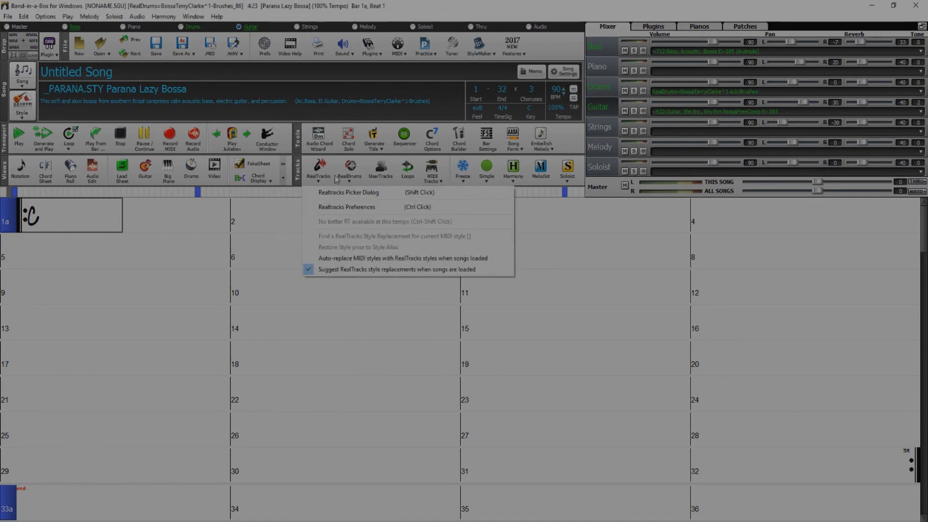
left_click(360, 209)
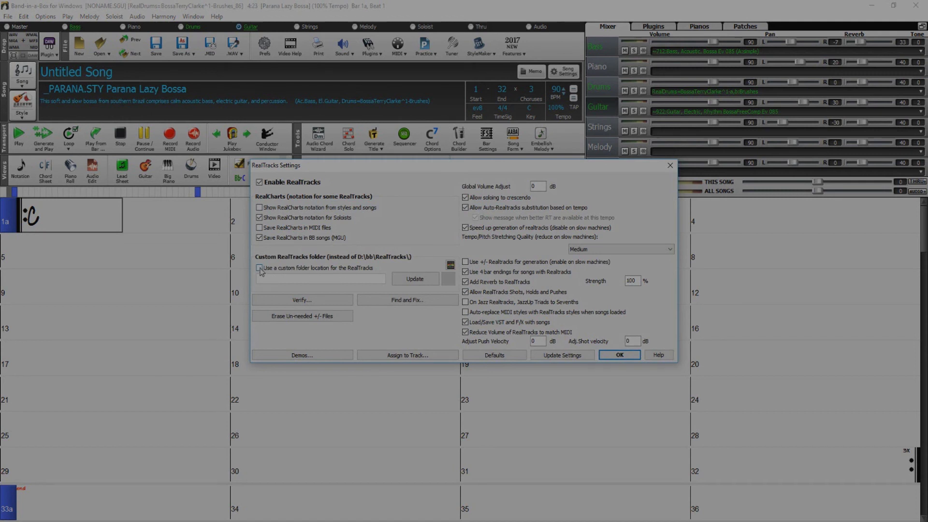
left_click(260, 268)
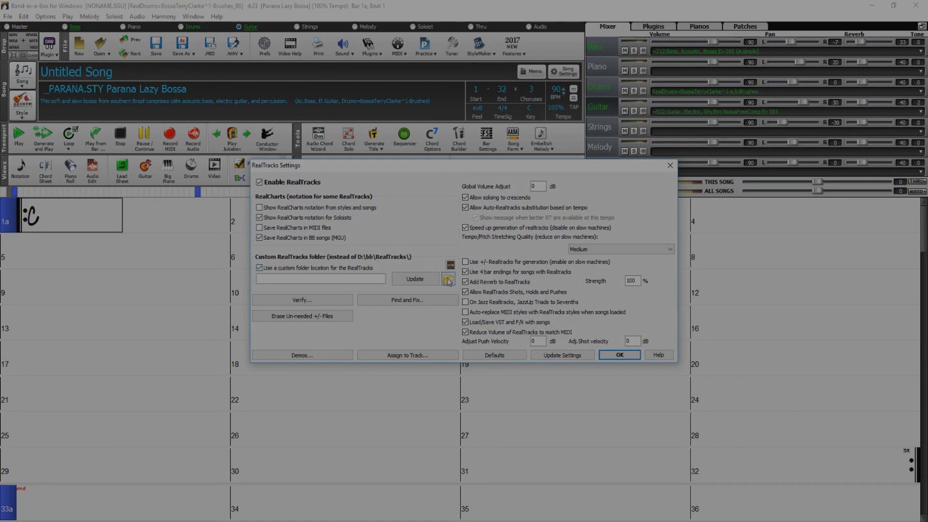
left_click(448, 280)
scroll(464, 276, "up", 1)
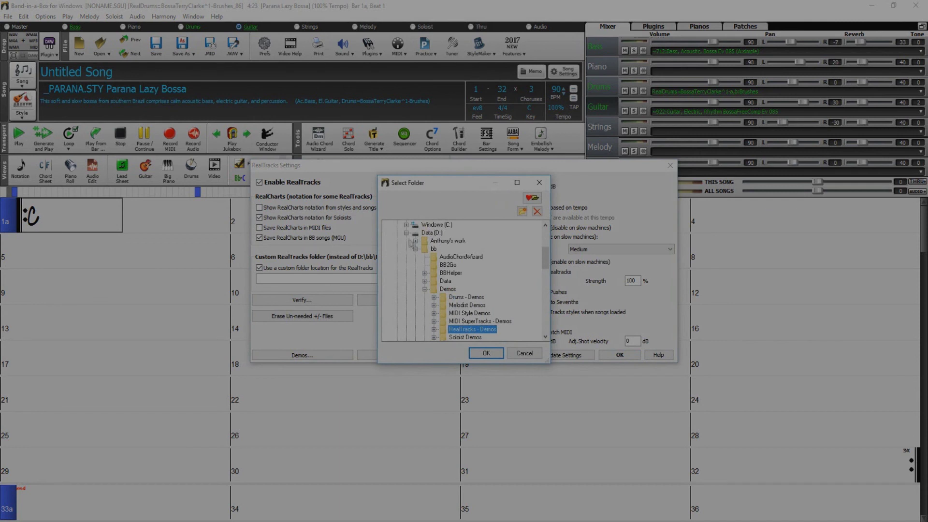
left_click(406, 235)
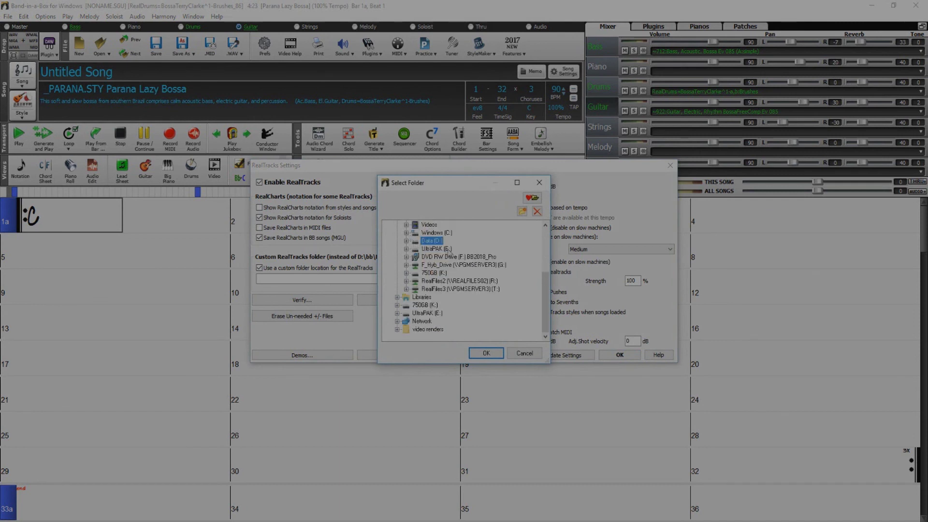
double_click(437, 249)
left_click(433, 306)
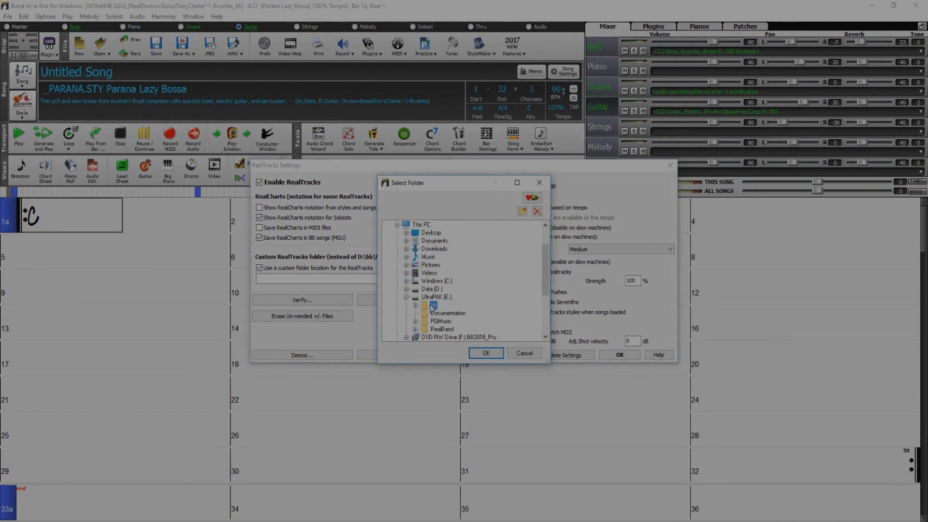
left_click(416, 305)
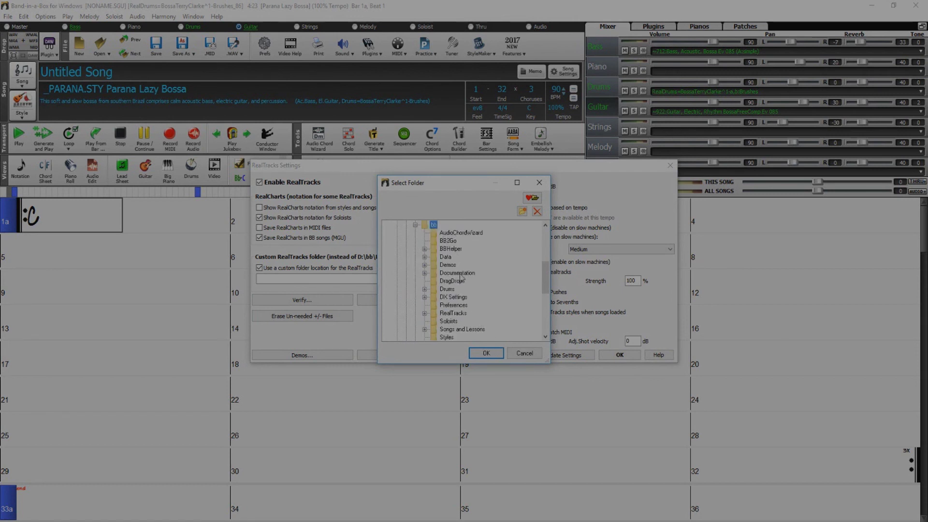
left_click(445, 314)
left_click(486, 353)
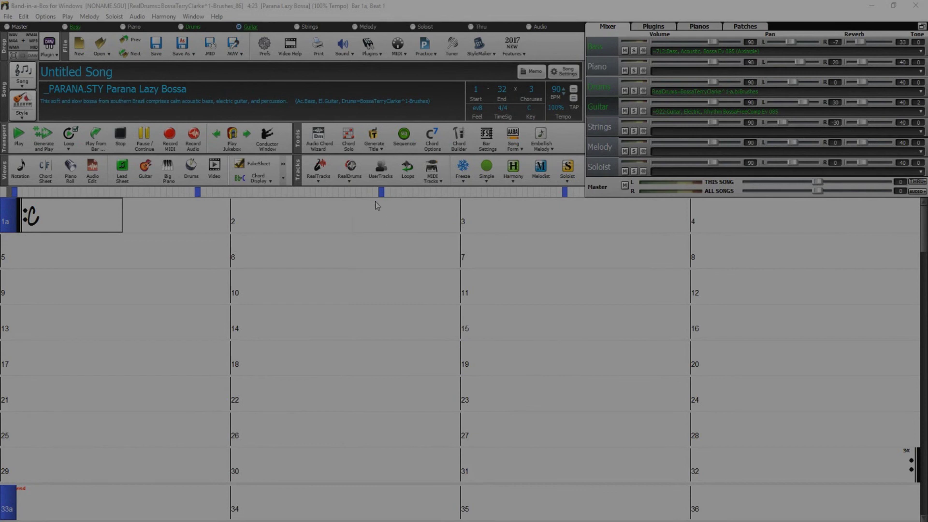
left_click(350, 177)
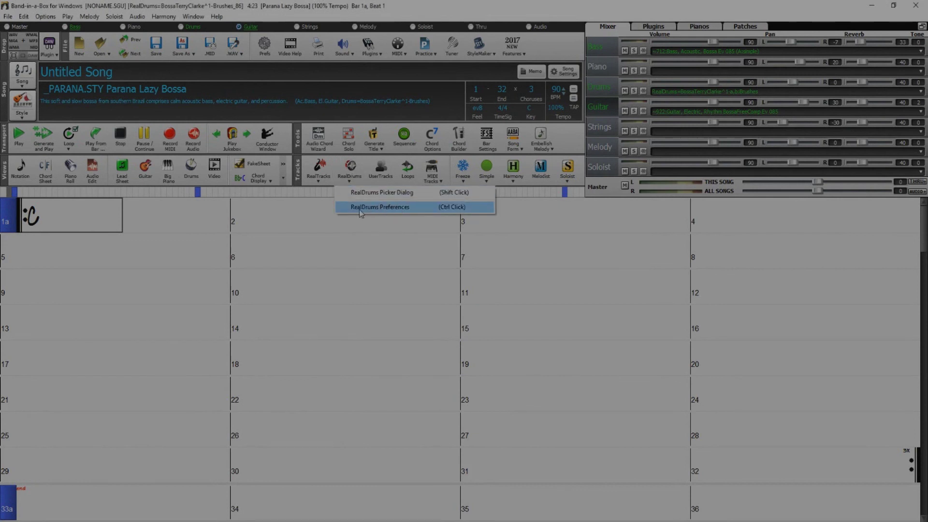
Step: Enable a custom RealDrums folder location and point it to E:\bb\Drums\ on UltraPAK
left_click(392, 208)
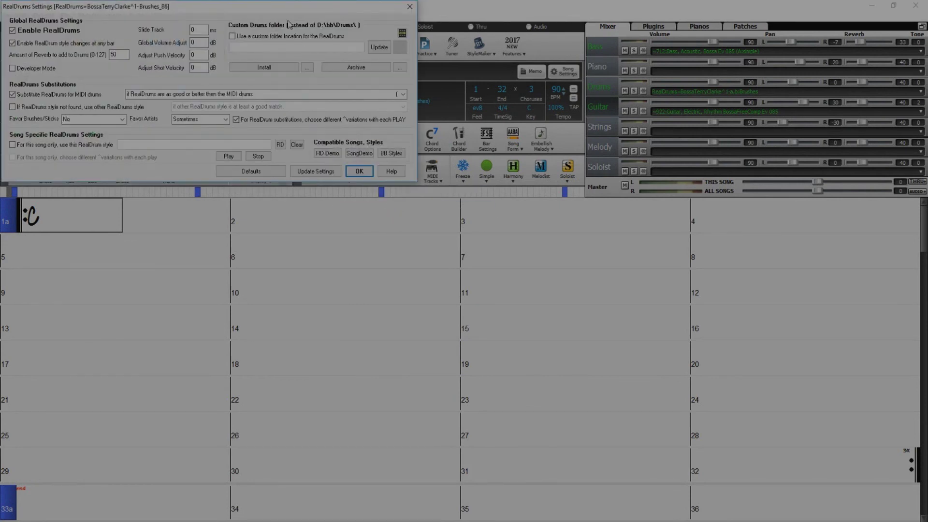
left_click_drag(281, 7, 520, 258)
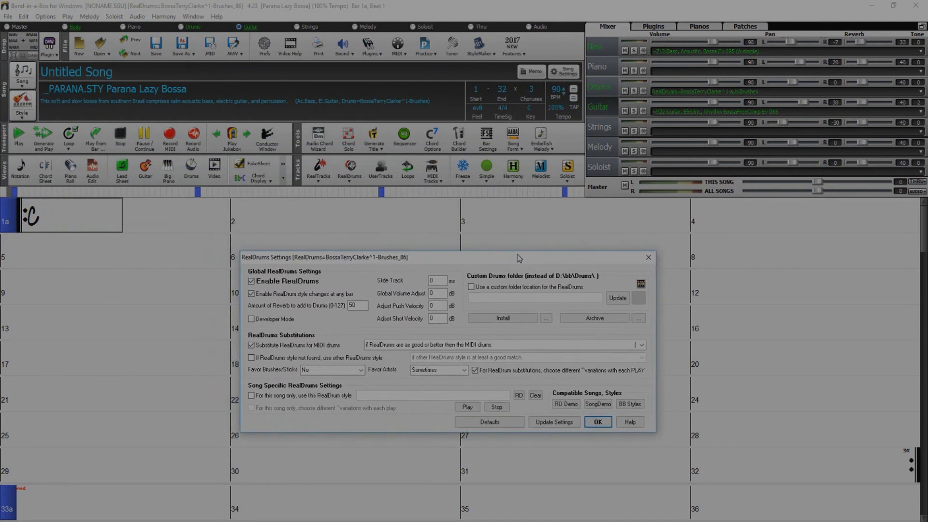
left_click(477, 288)
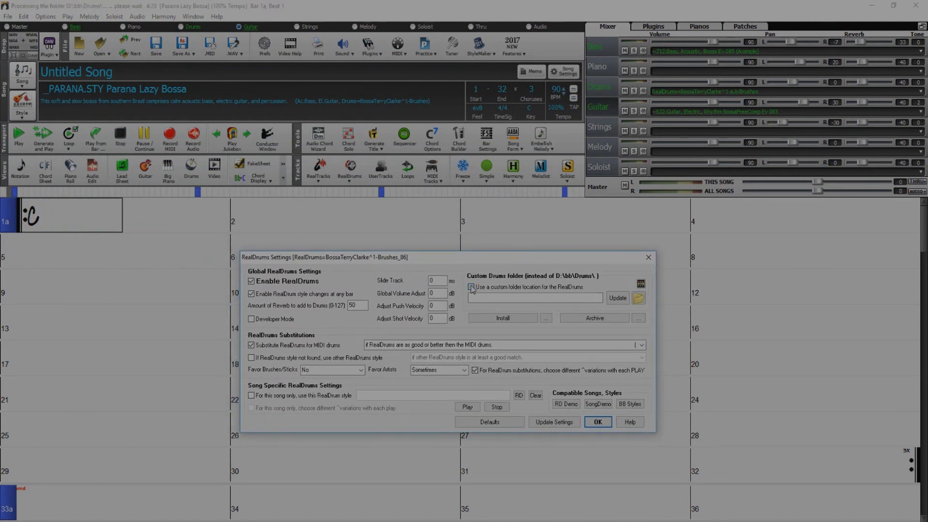
left_click(638, 297)
left_click(407, 257)
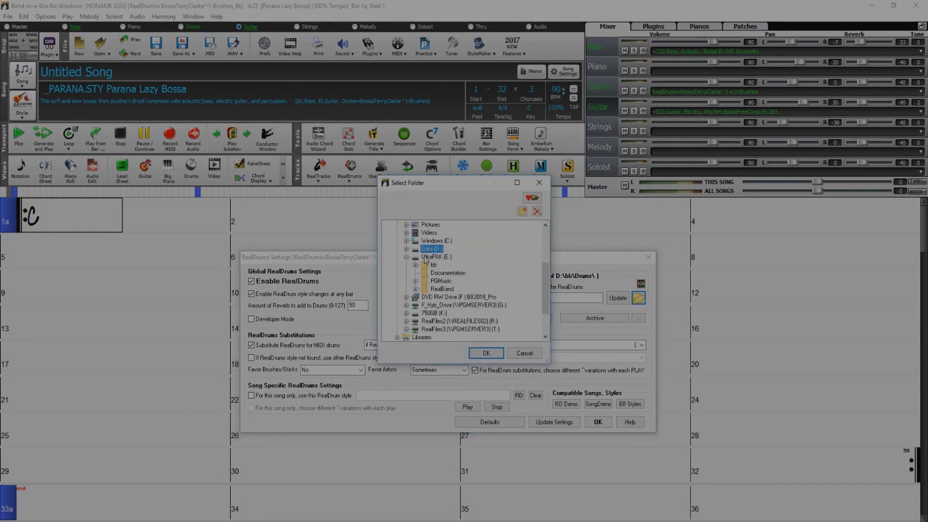
left_click(415, 265)
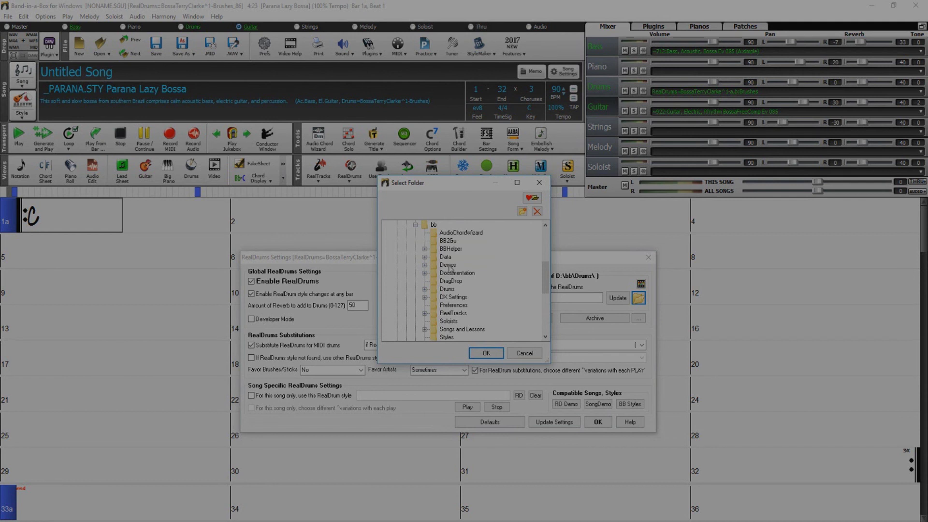
left_click(446, 289)
left_click(485, 353)
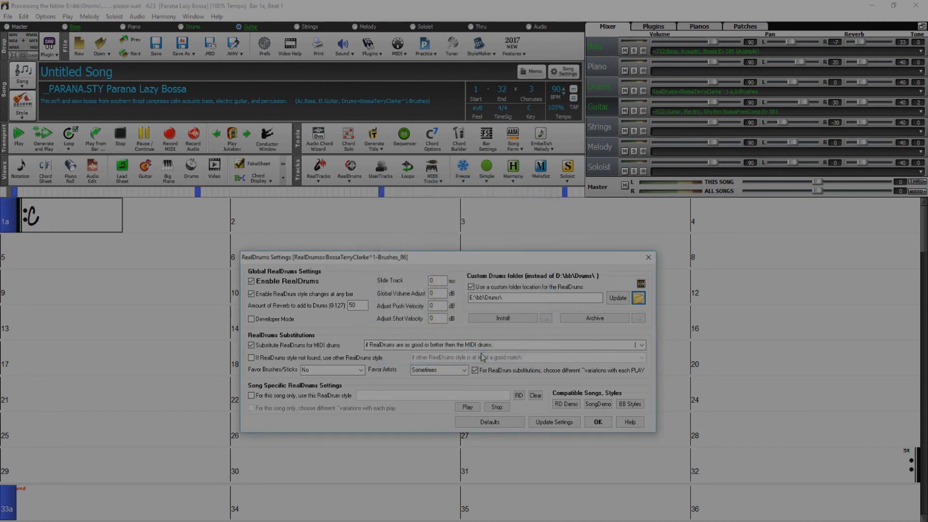